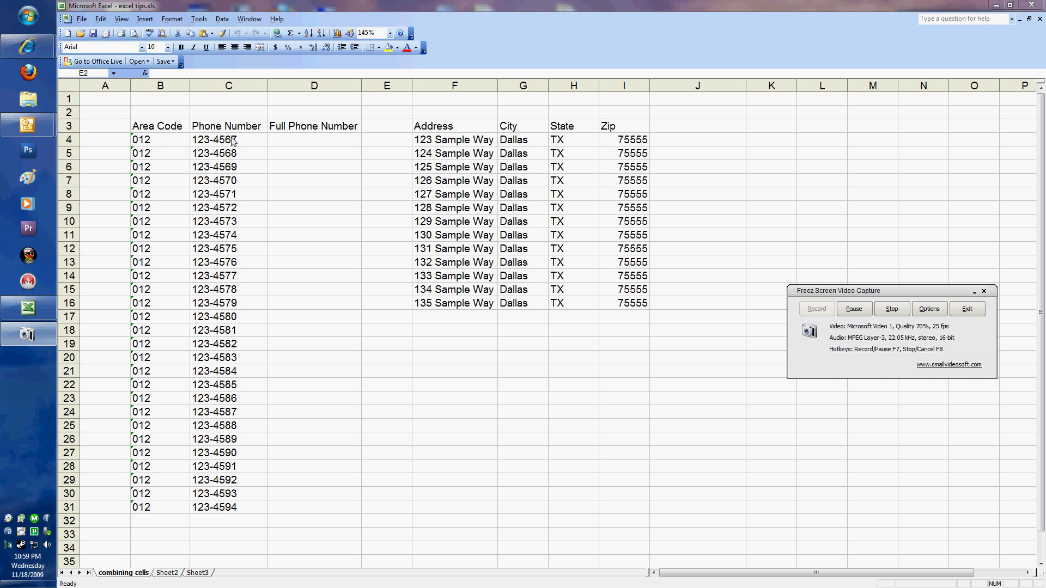
{"action": "left_click", "coordinate": [289, 140]}
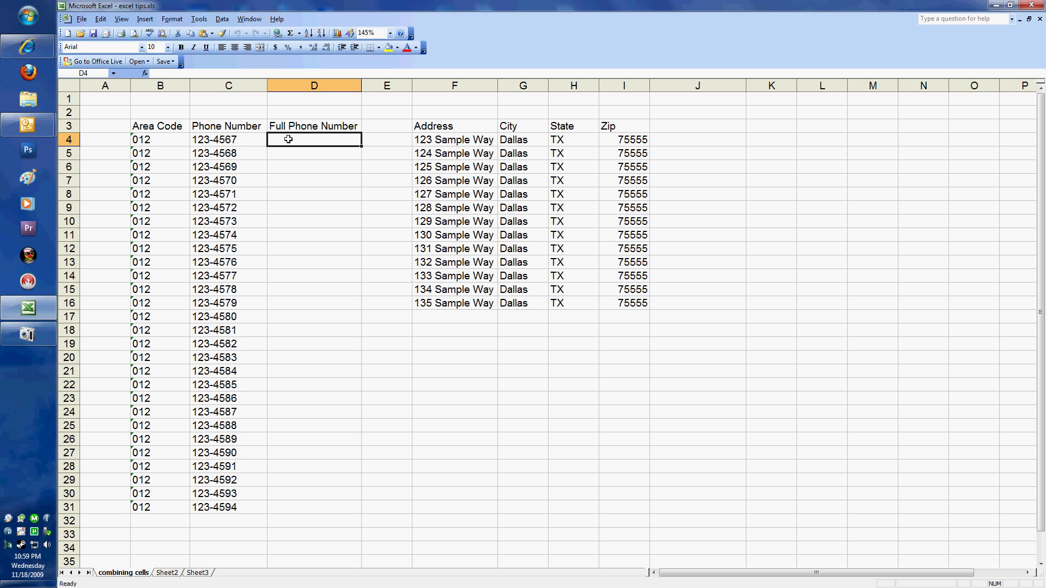
{"action": "type", "text": "="}
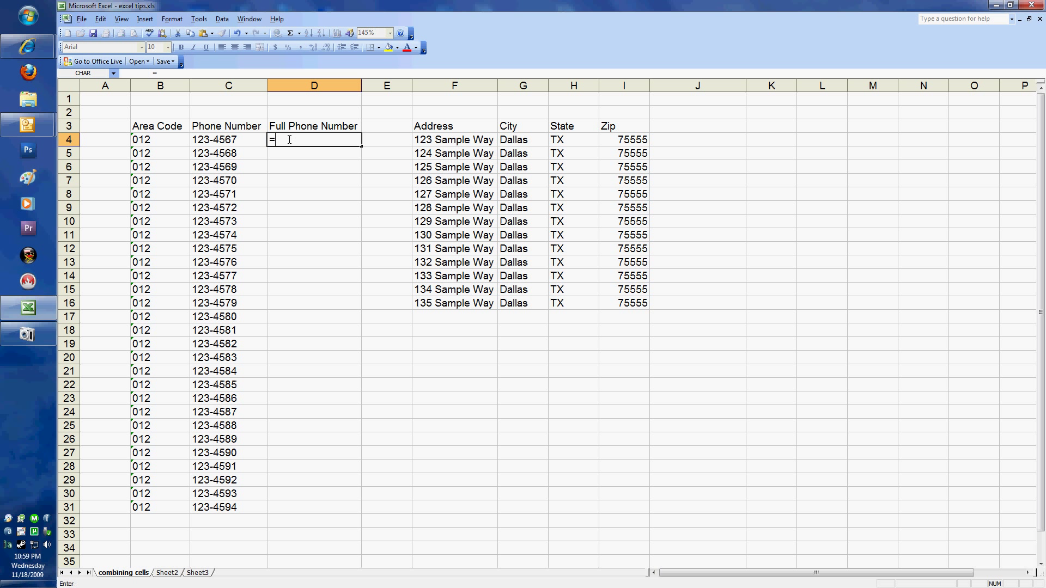
{"action": "left_click", "coordinate": [153, 140]}
{"action": "type", "text": "&"}
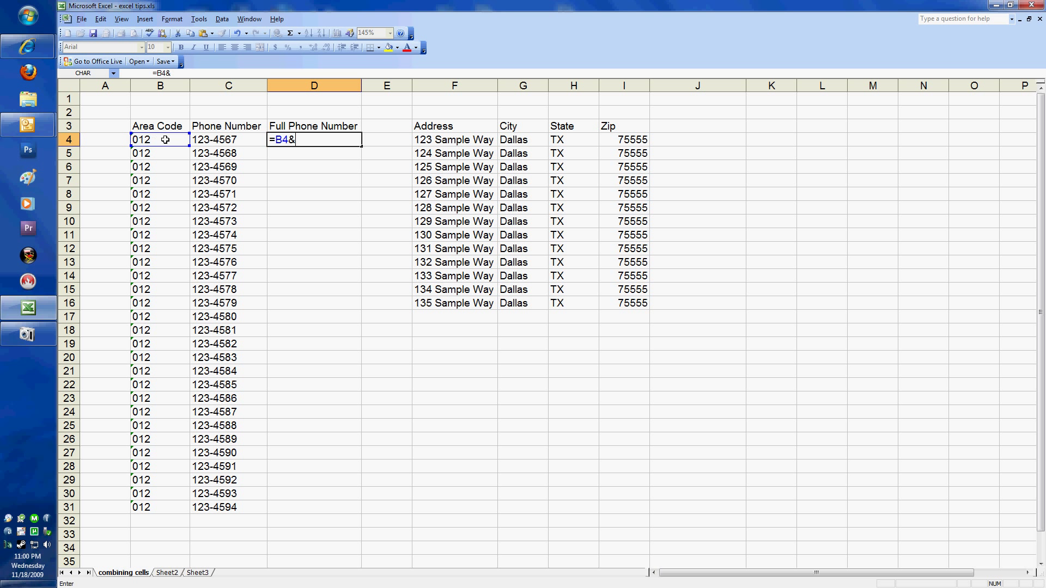
{"action": "left_click", "coordinate": [221, 139]}
{"action": "key", "text": "Return"}
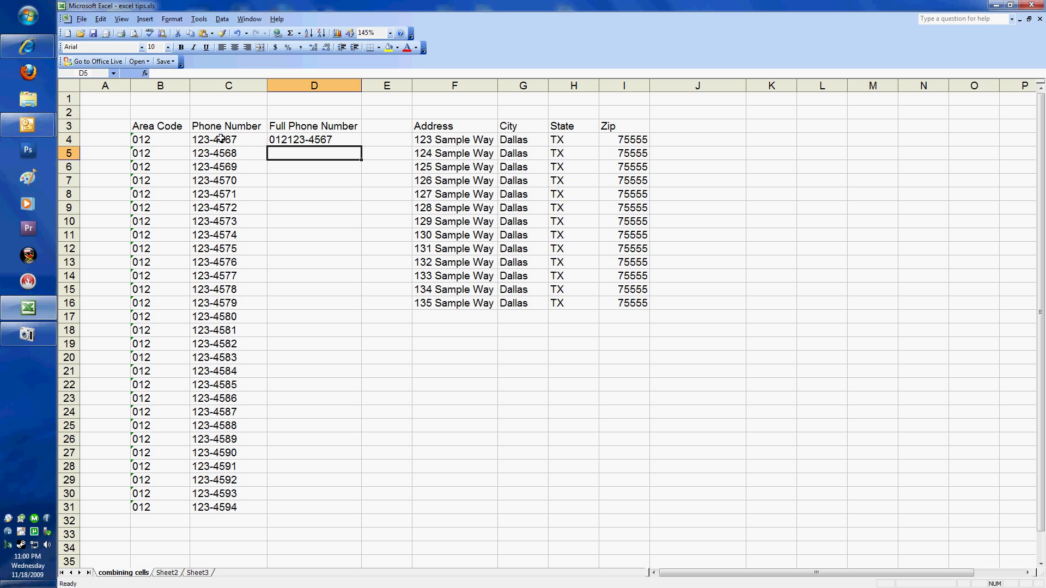
{"action": "left_click", "coordinate": [290, 141]}
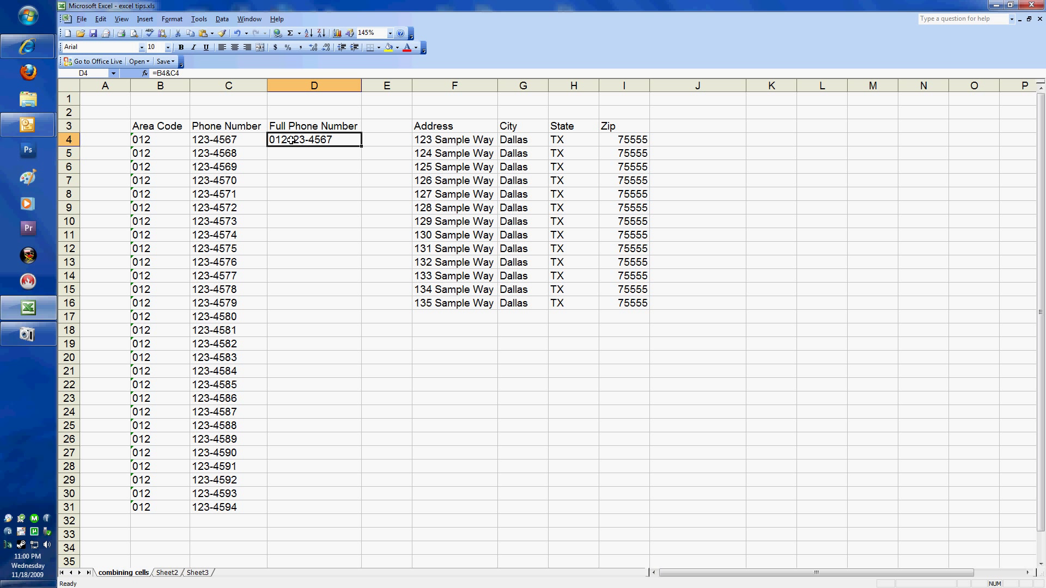
{"action": "left_click", "coordinate": [166, 73]}
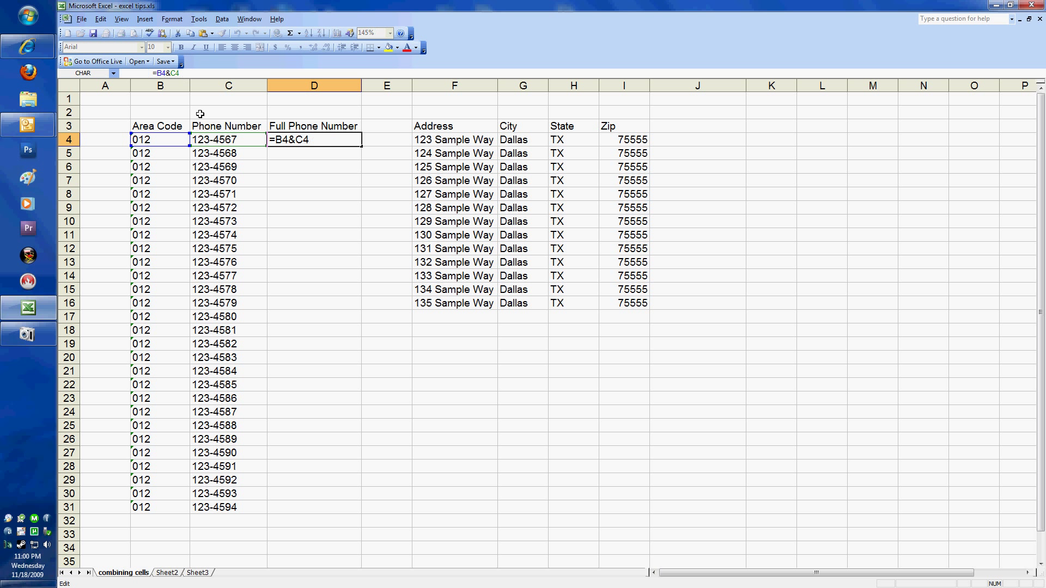
{"action": "type", "text": "&\"-\"&"}
{"action": "key", "text": "Return"}
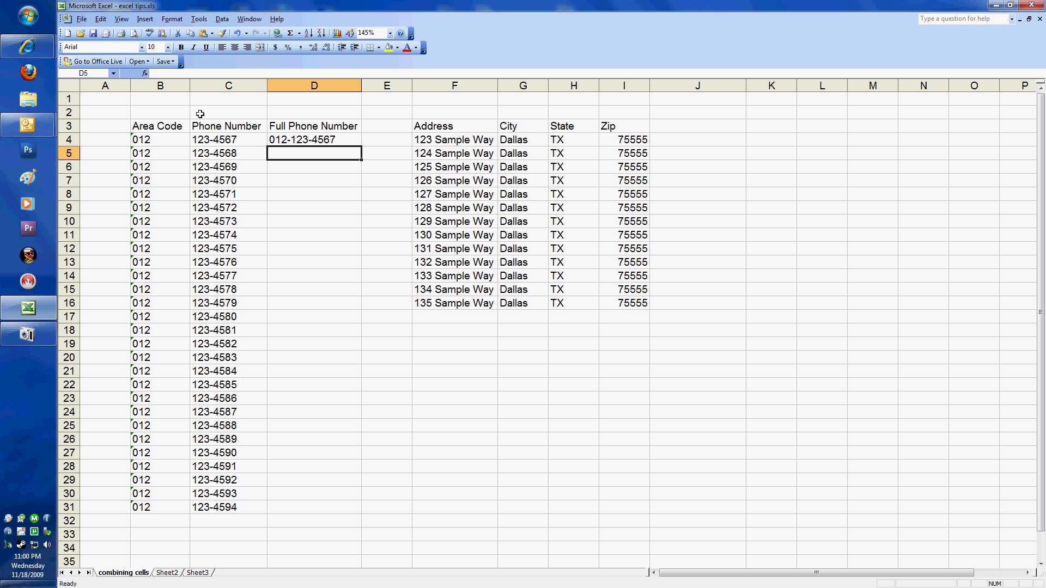
{"action": "left_click", "coordinate": [287, 144]}
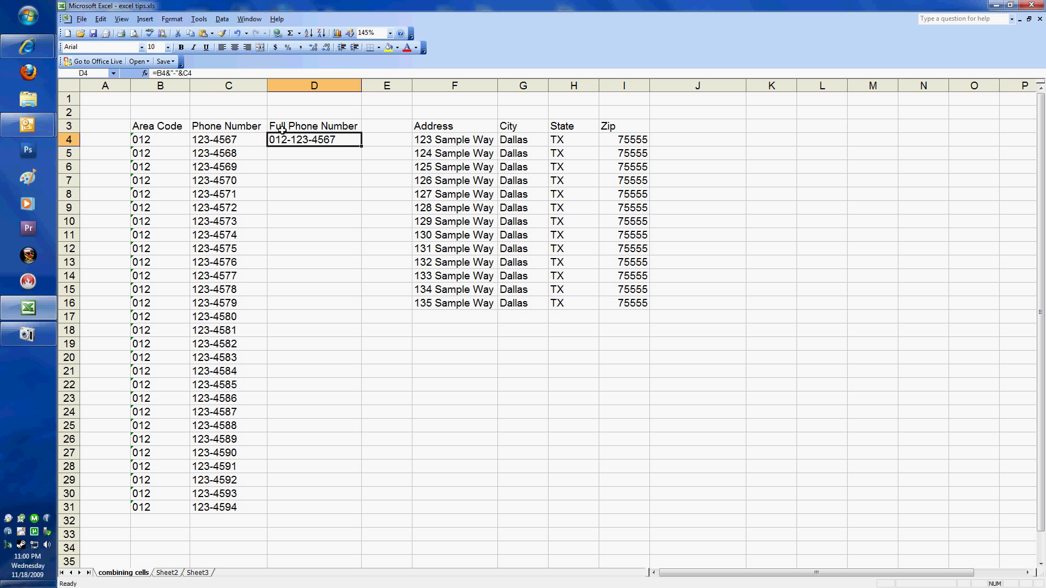
{"action": "left_click", "coordinate": [173, 73]}
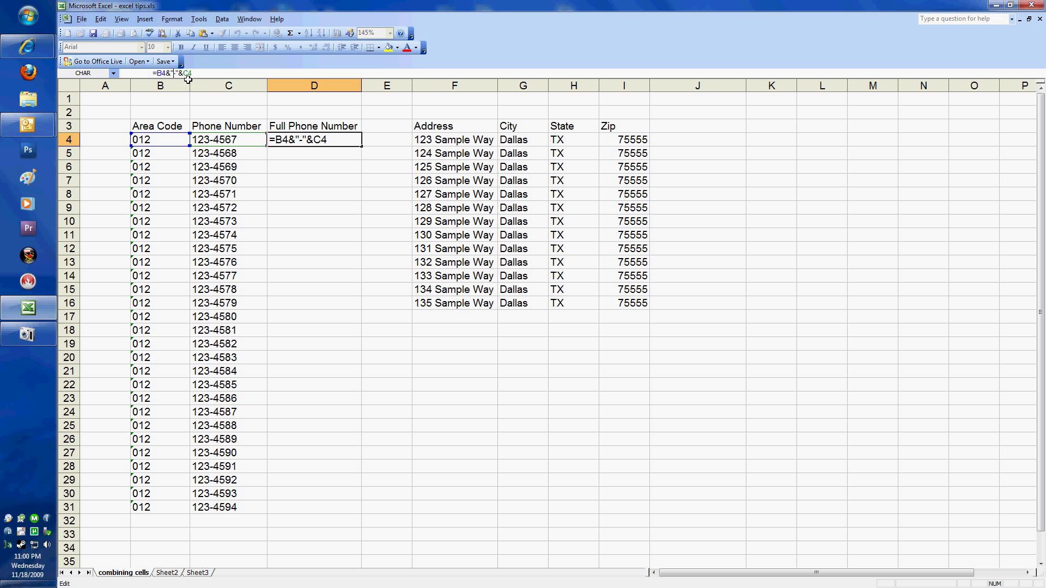
{"action": "key", "text": "Delete"}
{"action": "type", "text": ")"}
{"action": "type", "text": "\""}
{"action": "type", "text": "("}
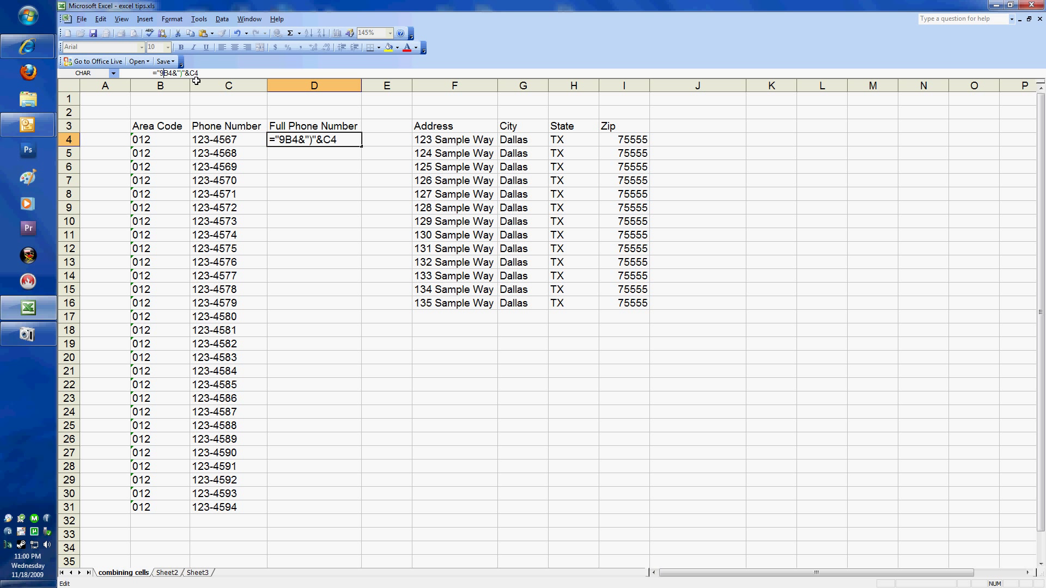
{"action": "type", "text": "\"&"}
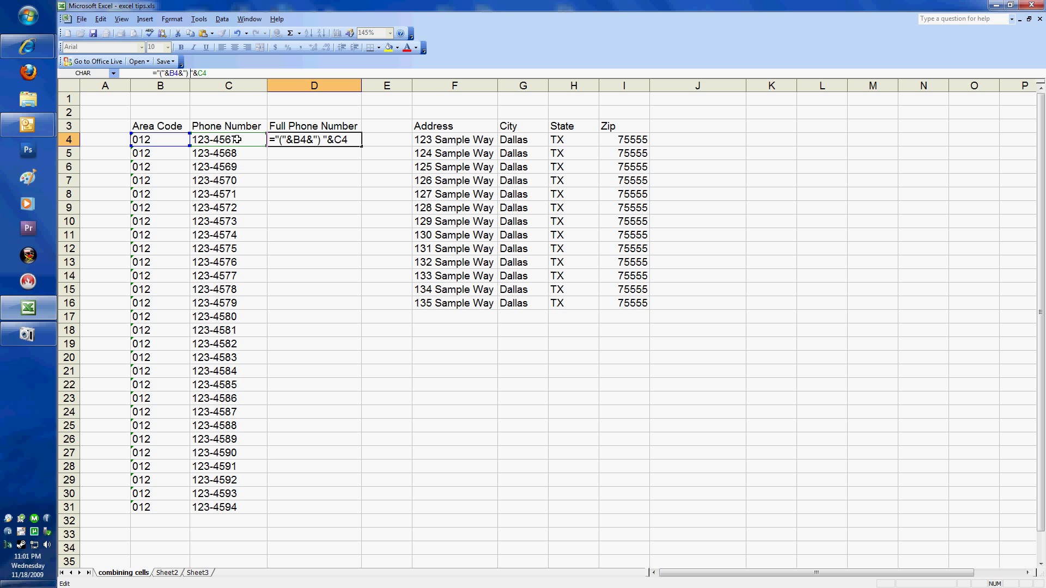
{"action": "key", "text": "Return"}
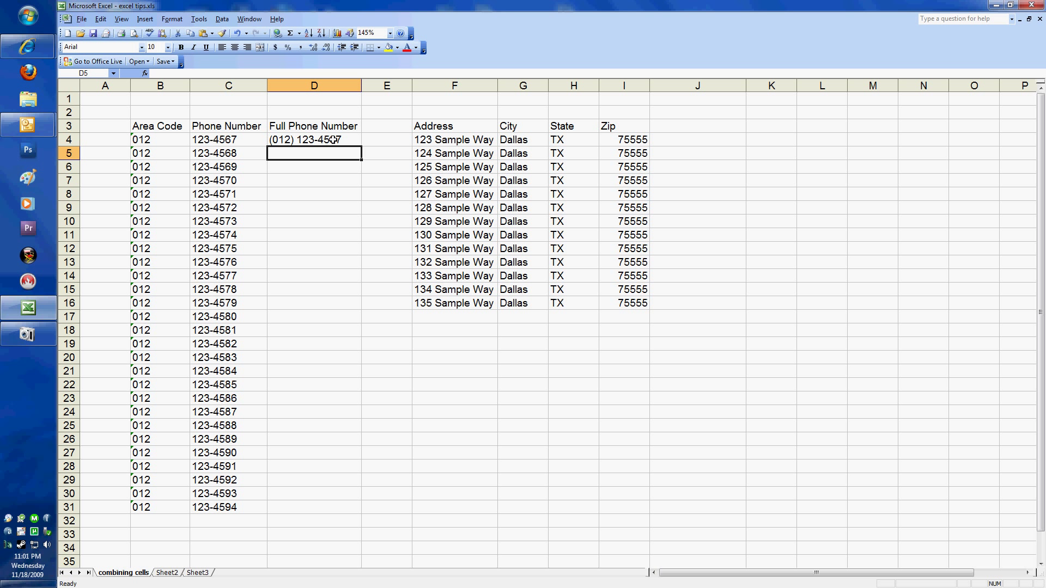
{"action": "left_click", "coordinate": [353, 140]}
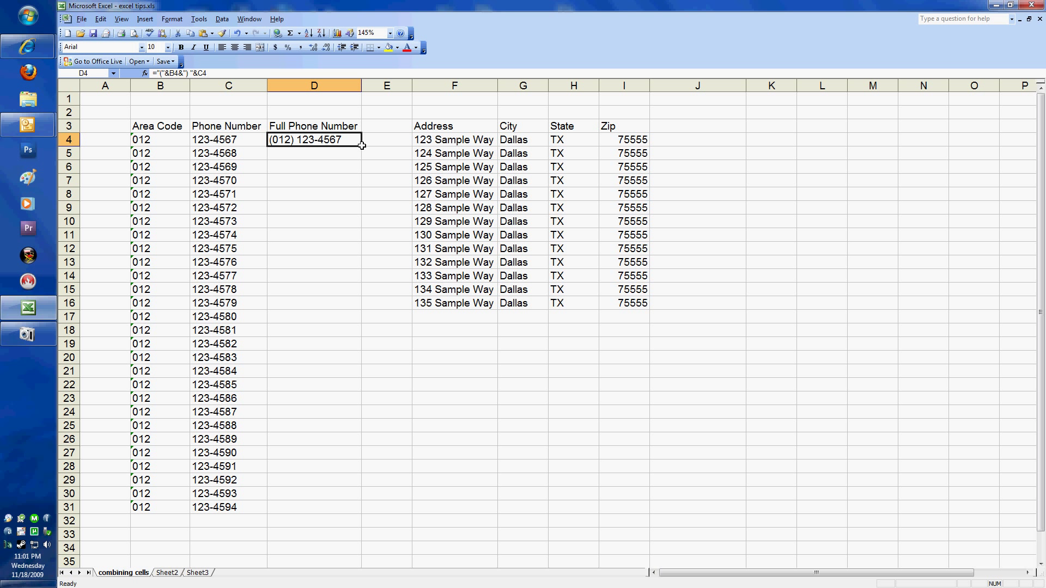
Step: Fill D4's phone formula down to D31 and check the B4 and C4 source cells
{"action": "left_click_drag", "start_coordinate": [361, 145], "coordinate": [364, 510]}
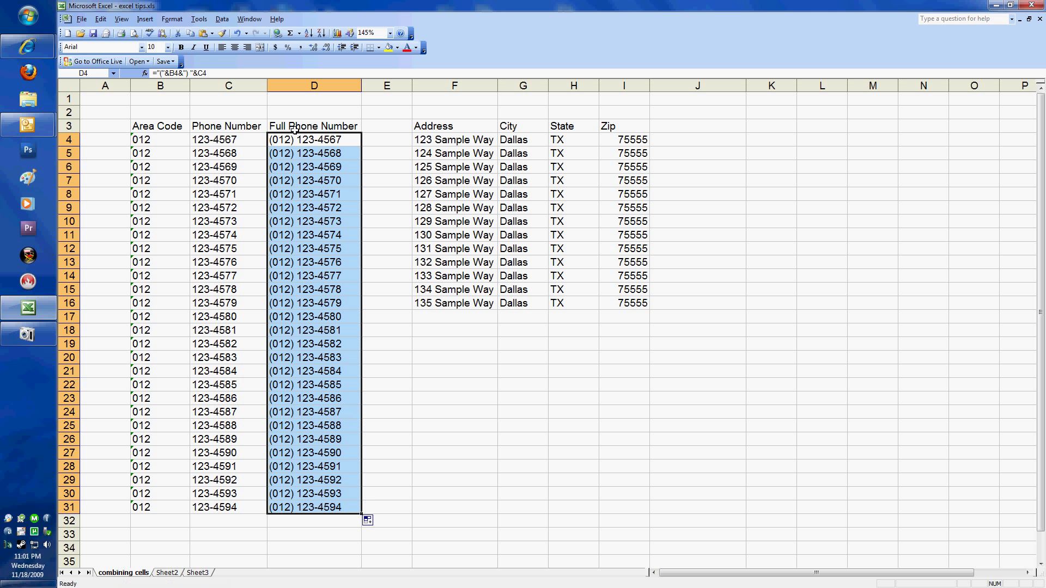
{"action": "left_click", "coordinate": [392, 467]}
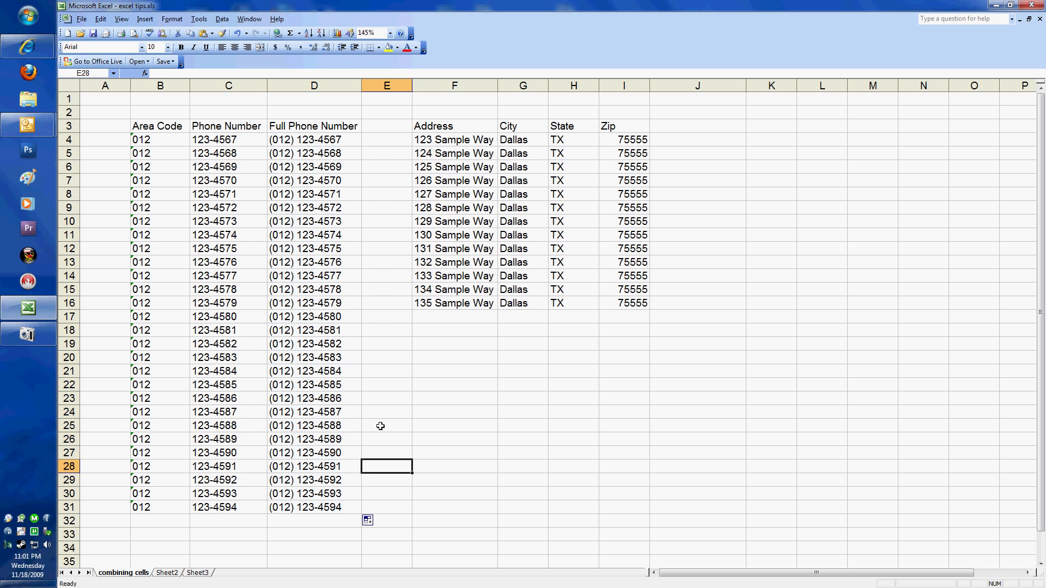
{"action": "left_click", "coordinate": [158, 140]}
{"action": "key", "text": "Right"}
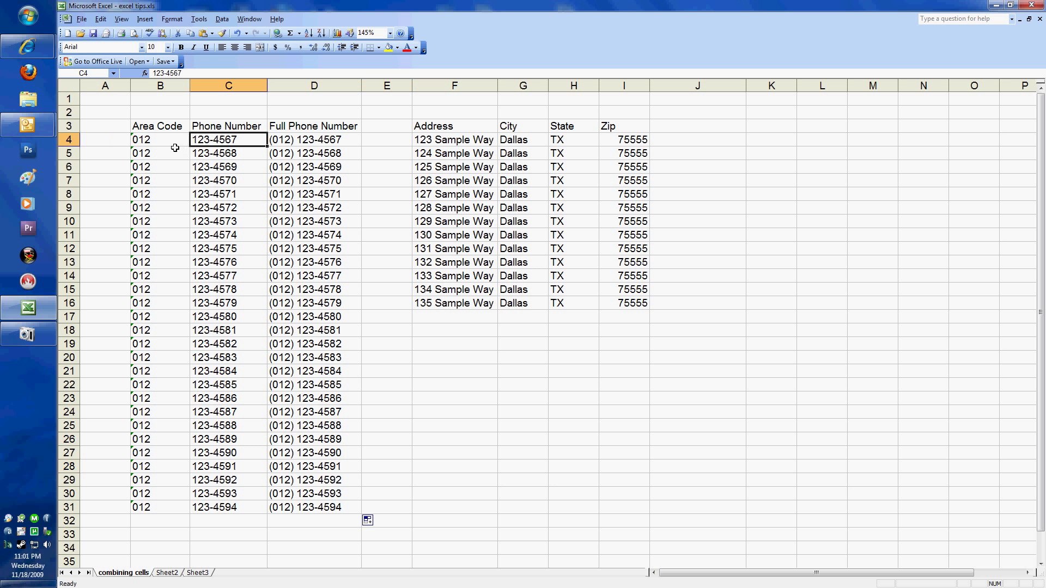
Step: Review the Address, City, State and Zip cells F4–I4, then select J4 for the combined address
{"action": "left_click", "coordinate": [462, 139]}
{"action": "left_click", "coordinate": [514, 140]}
{"action": "left_click", "coordinate": [629, 140]}
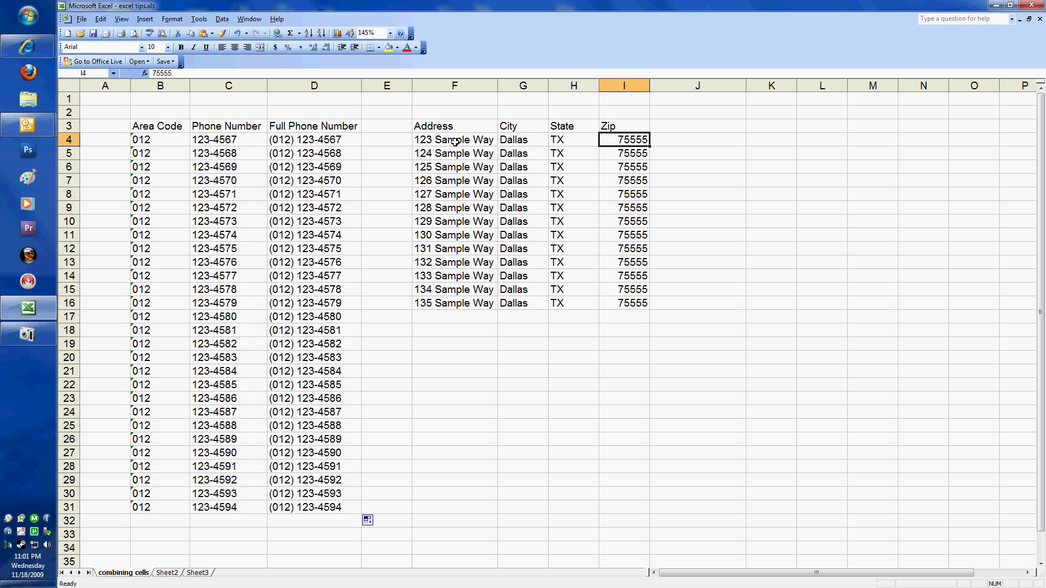
{"action": "left_click", "coordinate": [692, 139]}
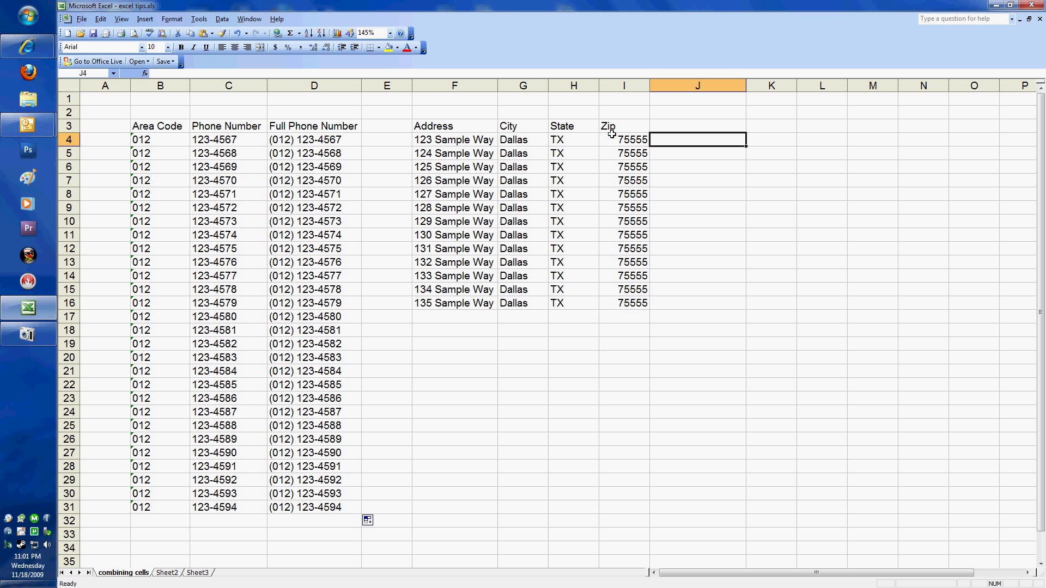
{"action": "left_click", "coordinate": [469, 141]}
{"action": "left_click", "coordinate": [532, 140]}
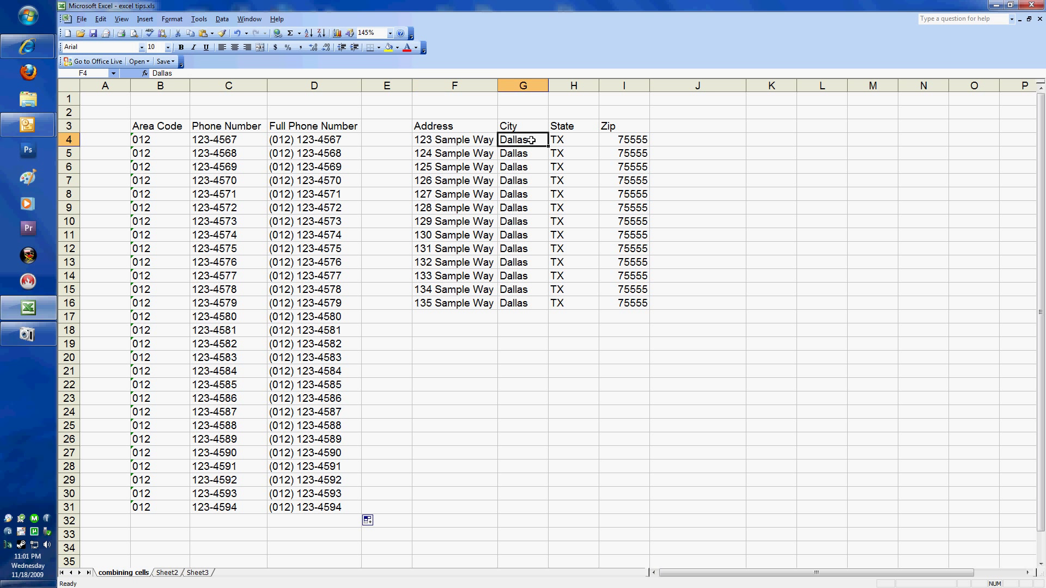
{"action": "left_click", "coordinate": [569, 140]}
{"action": "left_click", "coordinate": [613, 139]}
{"action": "left_click", "coordinate": [671, 139]}
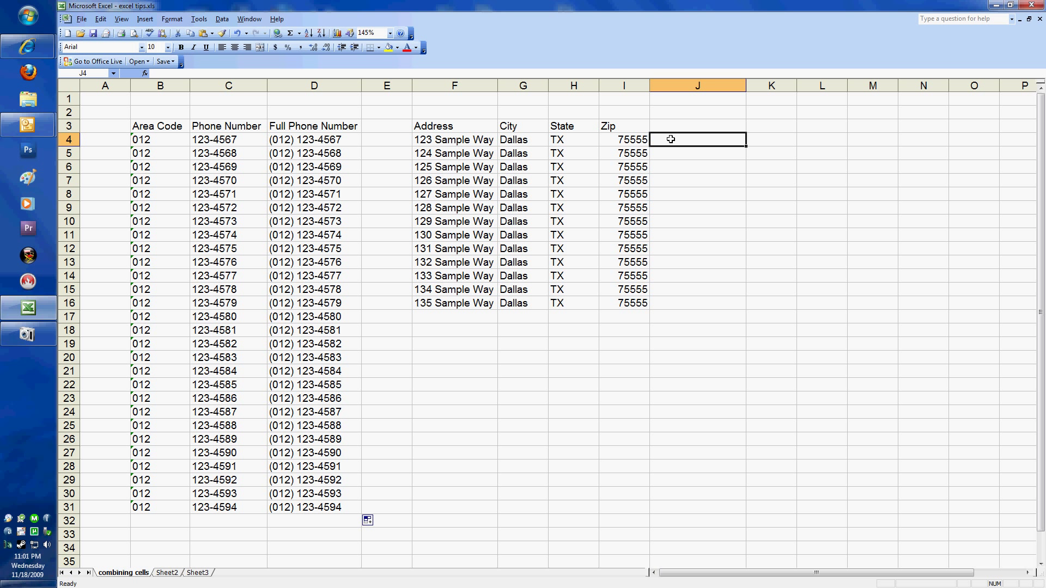
Step: Enter =F4&CHAR(10)&G4&", "&H4&" "&I4 in J4, joining street, line break, city, state and zip
{"action": "type", "text": "="}
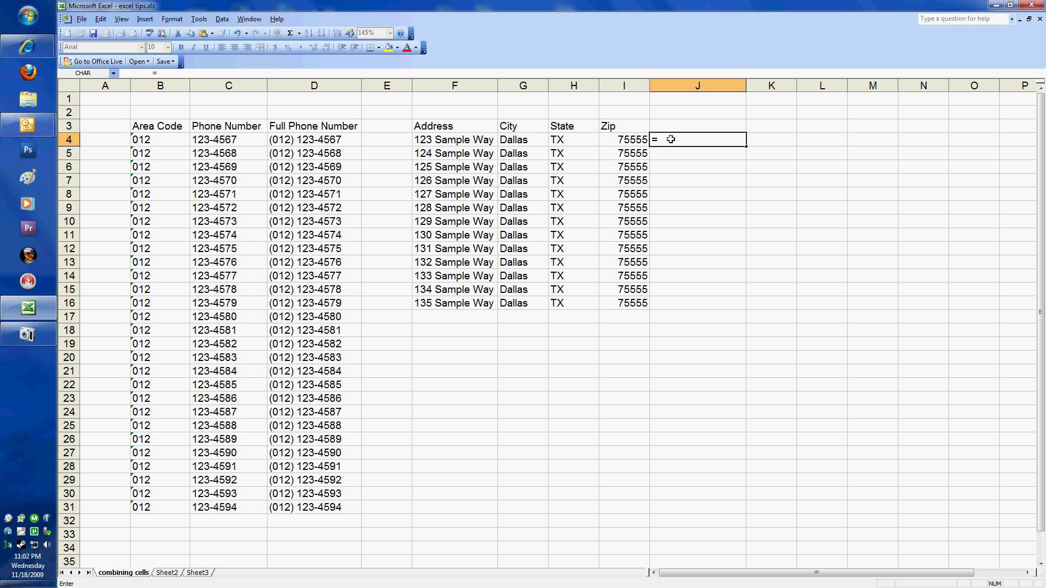
{"action": "left_click", "coordinate": [469, 139]}
{"action": "type", "text": "&"}
{"action": "type", "text": "CHAR"}
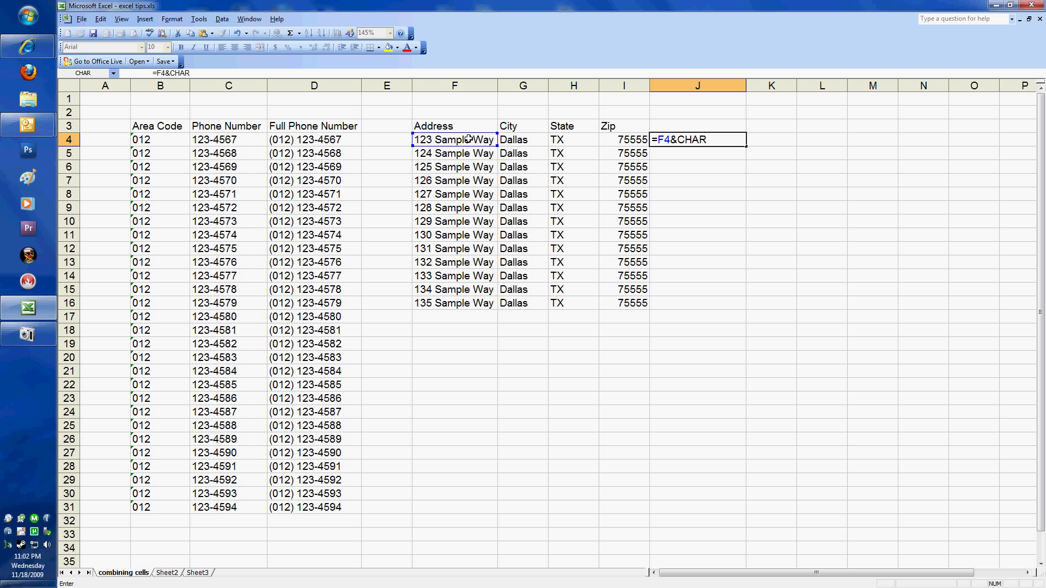
{"action": "type", "text": "("}
{"action": "type", "text": "10"}
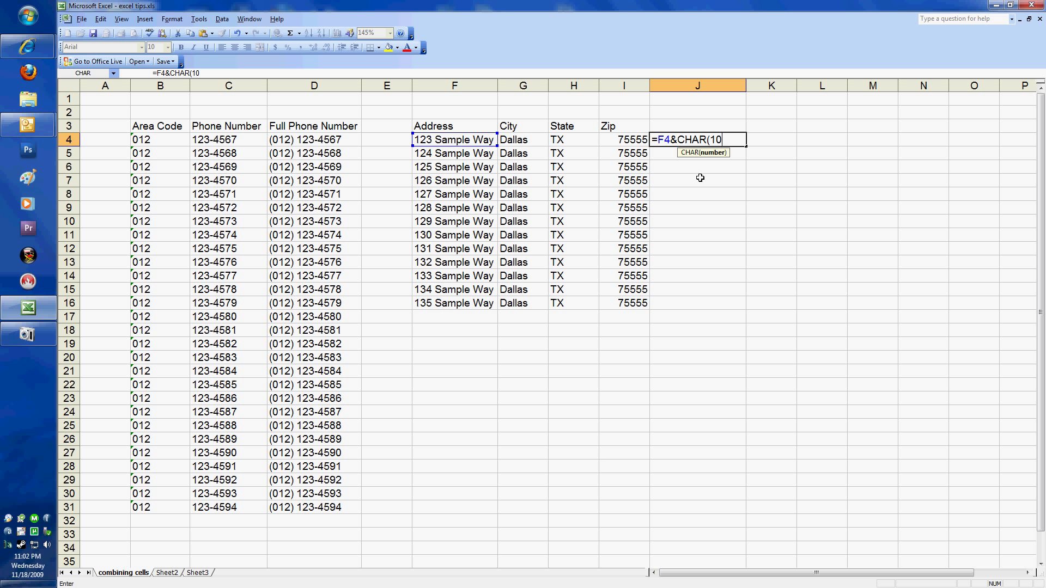
{"action": "type", "text": ")&"}
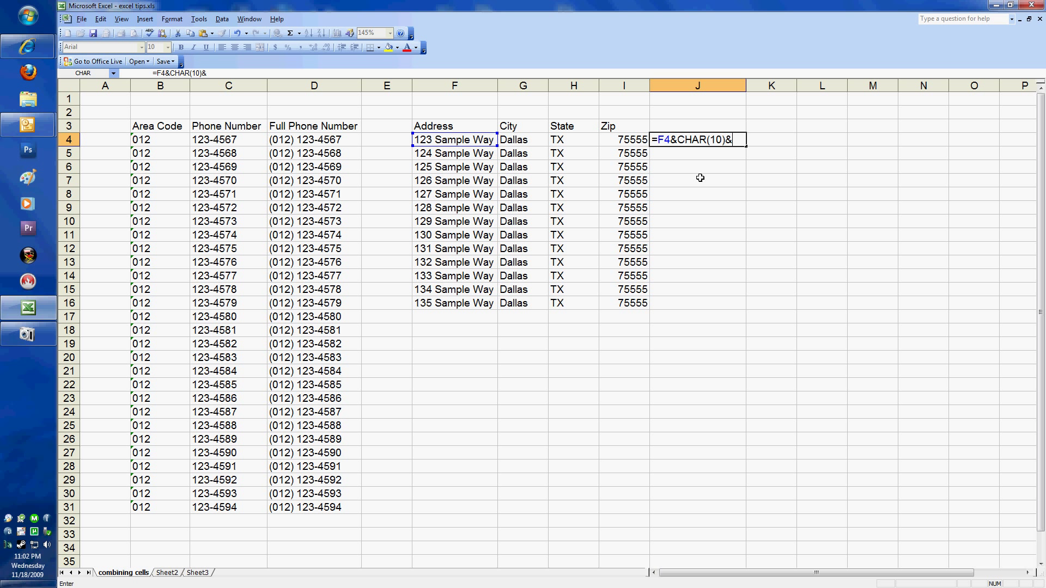
{"action": "left_click", "coordinate": [516, 141]}
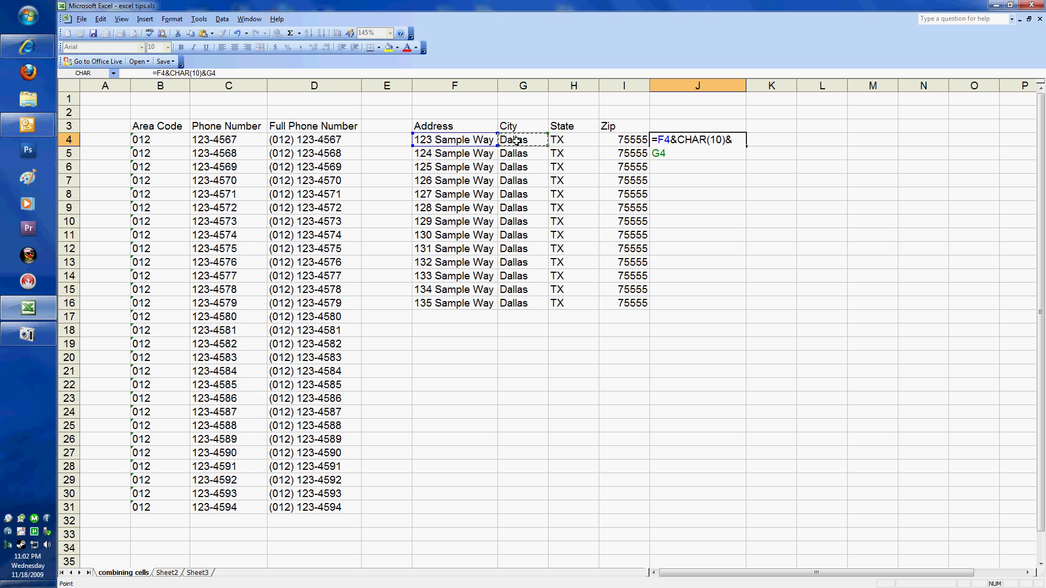
{"action": "type", "text": "&"}
{"action": "type", "text": "\""}
{"action": "type", "text": "&"}
{"action": "left_click", "coordinate": [571, 140]}
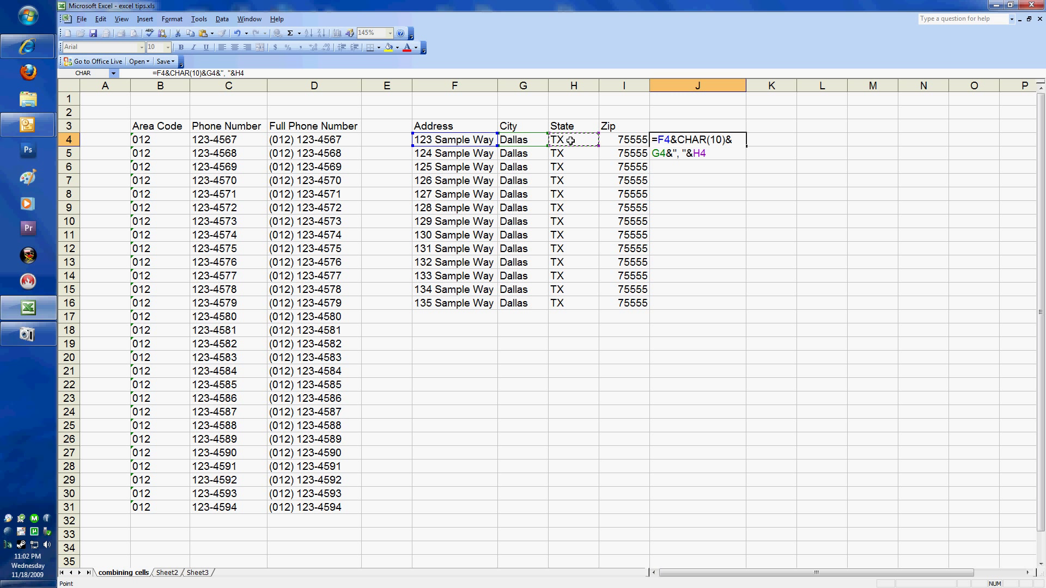
{"action": "type", "text": "&\" \"&"}
{"action": "left_click", "coordinate": [619, 141]}
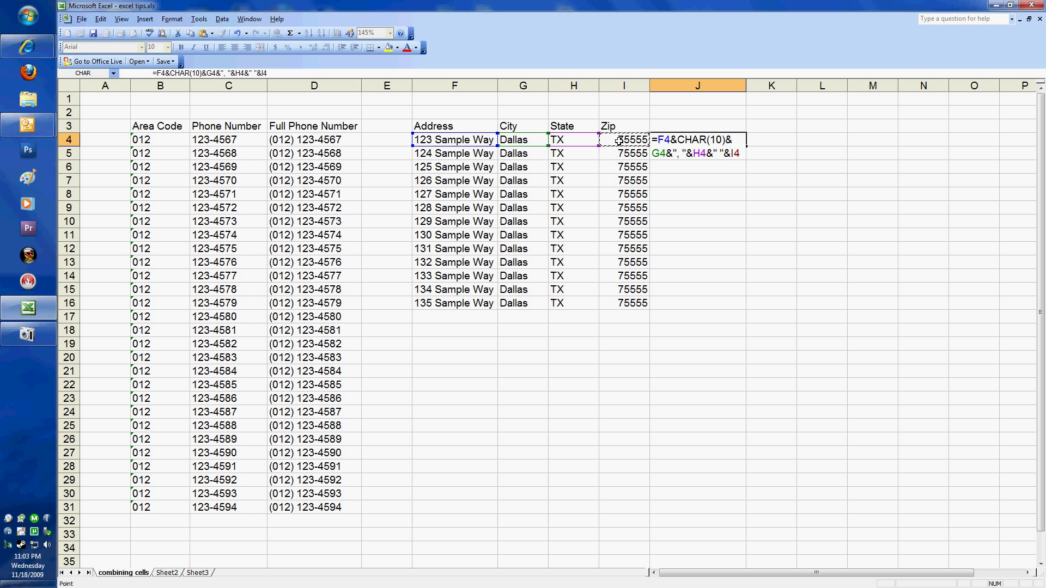
{"action": "key", "text": "Return"}
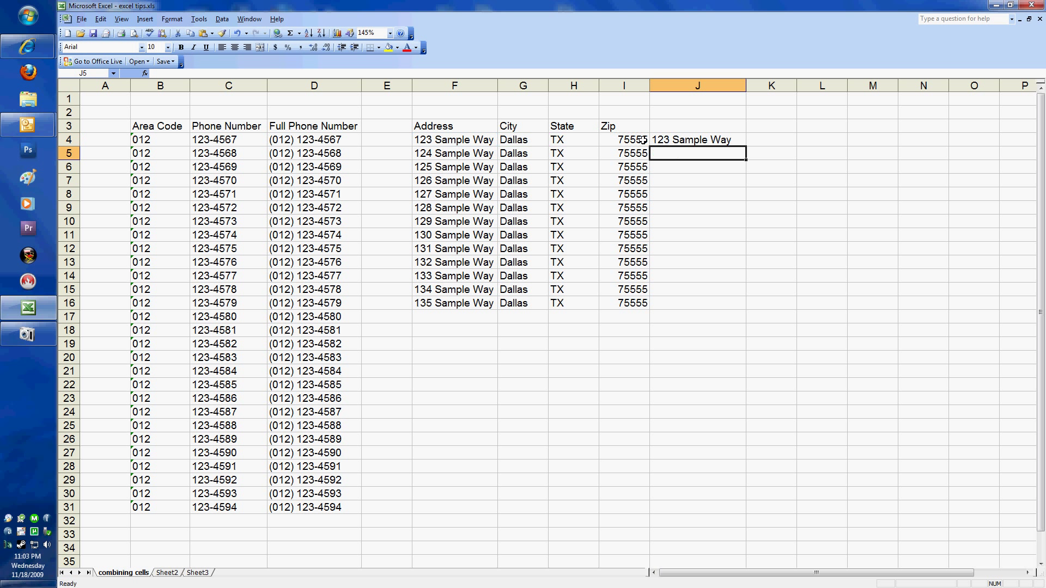
Step: Make row 4 tall enough for both address lines and fill J4's formula down to J16
{"action": "left_click", "coordinate": [718, 165]}
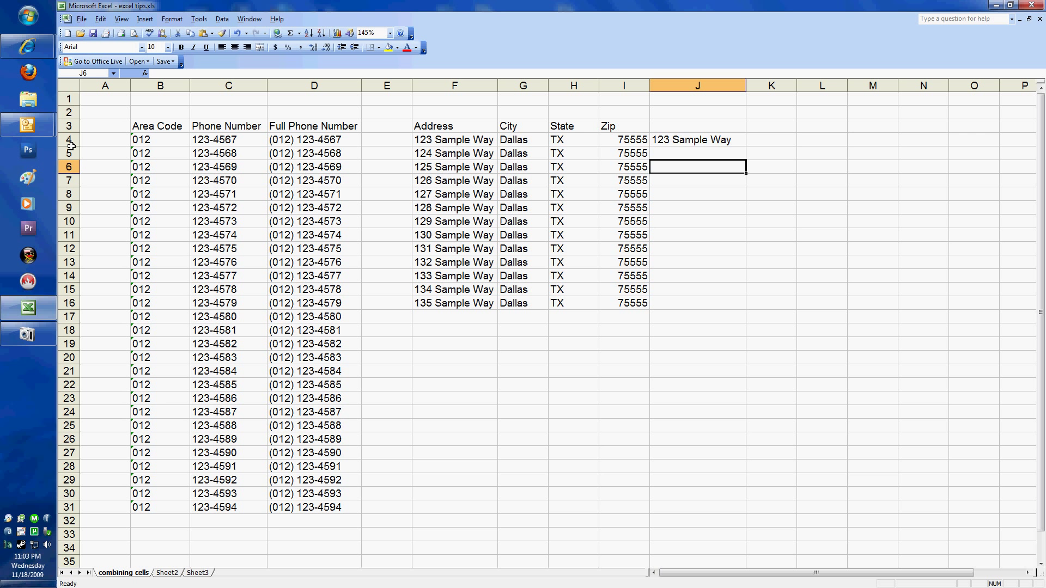
{"action": "left_click_drag", "start_coordinate": [71, 146], "coordinate": [70, 161]}
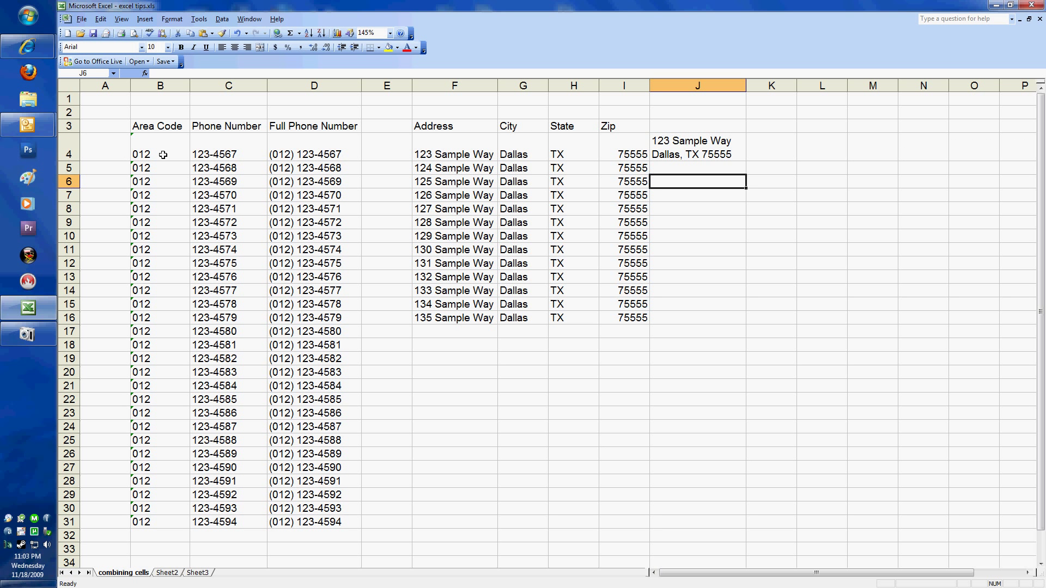
{"action": "left_click", "coordinate": [683, 144]}
{"action": "left_click_drag", "start_coordinate": [745, 161], "coordinate": [767, 322]}
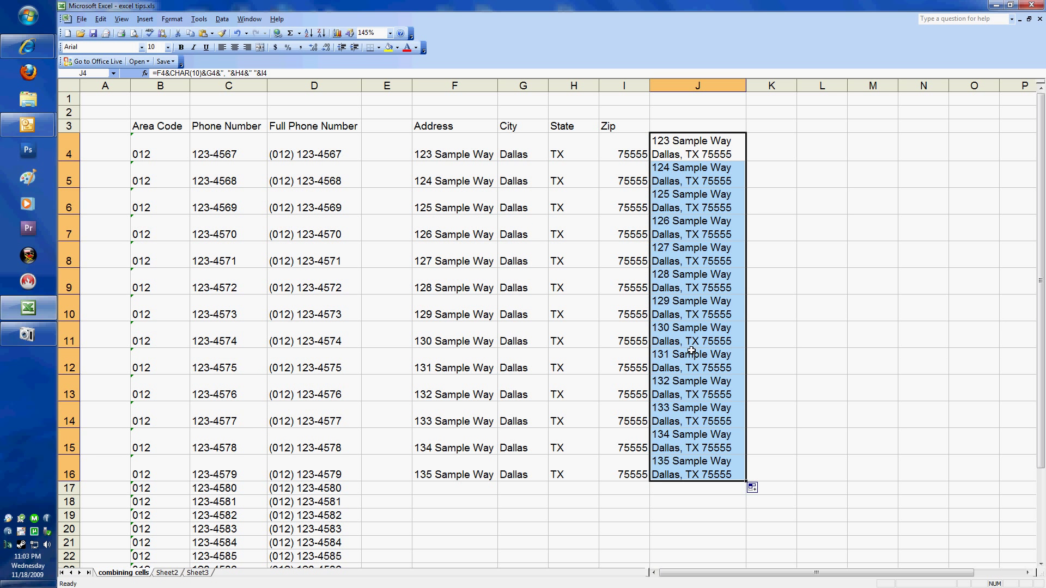
{"action": "left_click", "coordinate": [769, 345]}
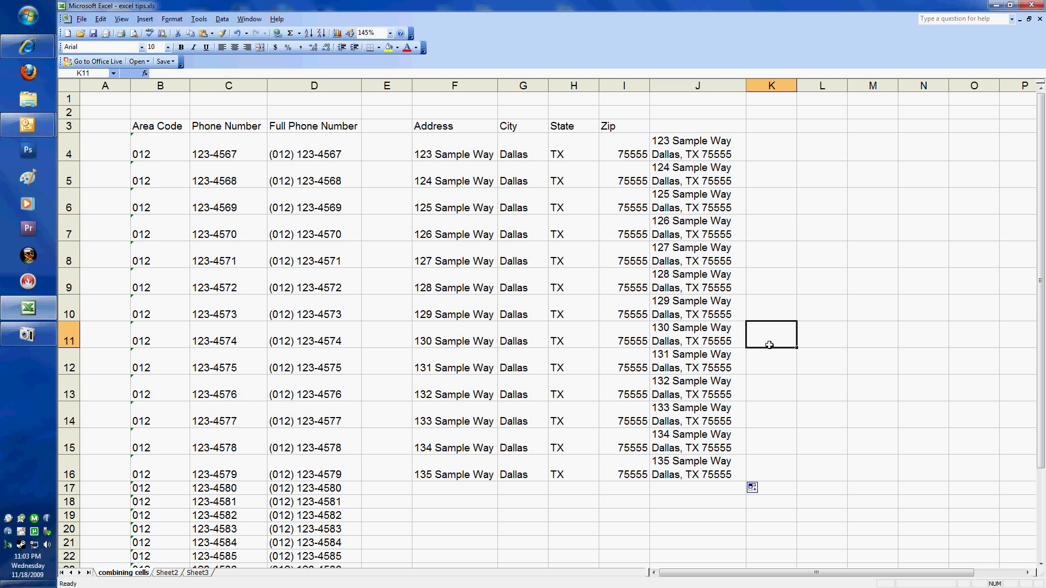
{"action": "right_click", "coordinate": [680, 148]}
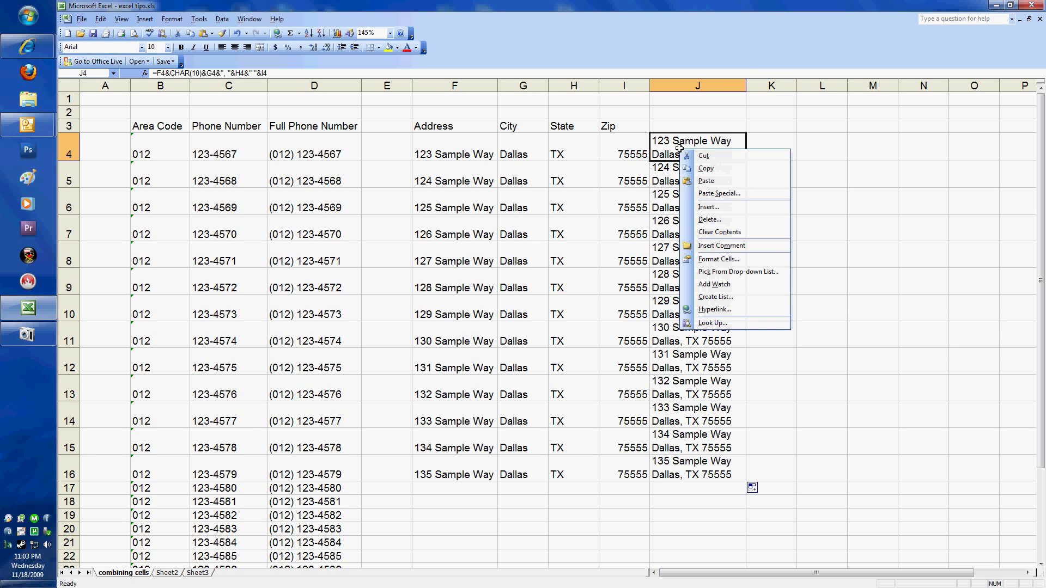
{"action": "left_click", "coordinate": [704, 259]}
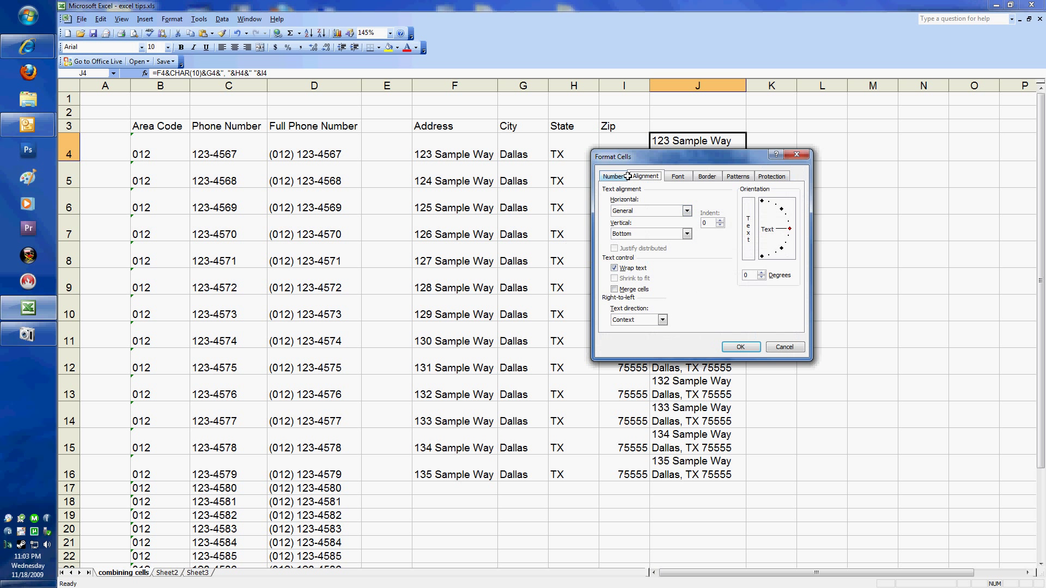
{"action": "left_click", "coordinate": [614, 268]}
{"action": "left_click", "coordinate": [615, 268]}
{"action": "left_click", "coordinate": [615, 268]}
{"action": "left_click", "coordinate": [740, 347]}
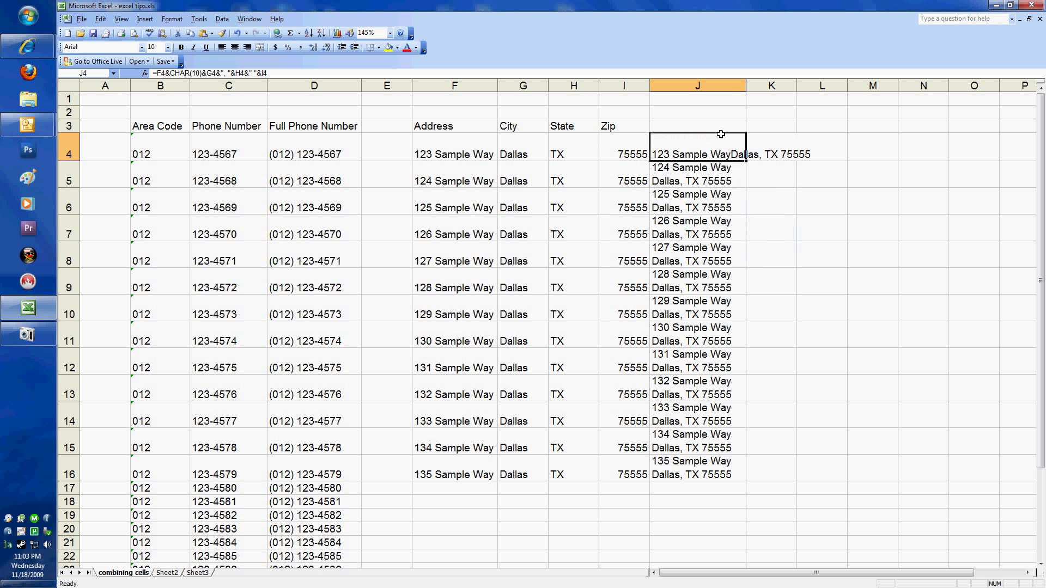
{"action": "left_click", "coordinate": [716, 115]}
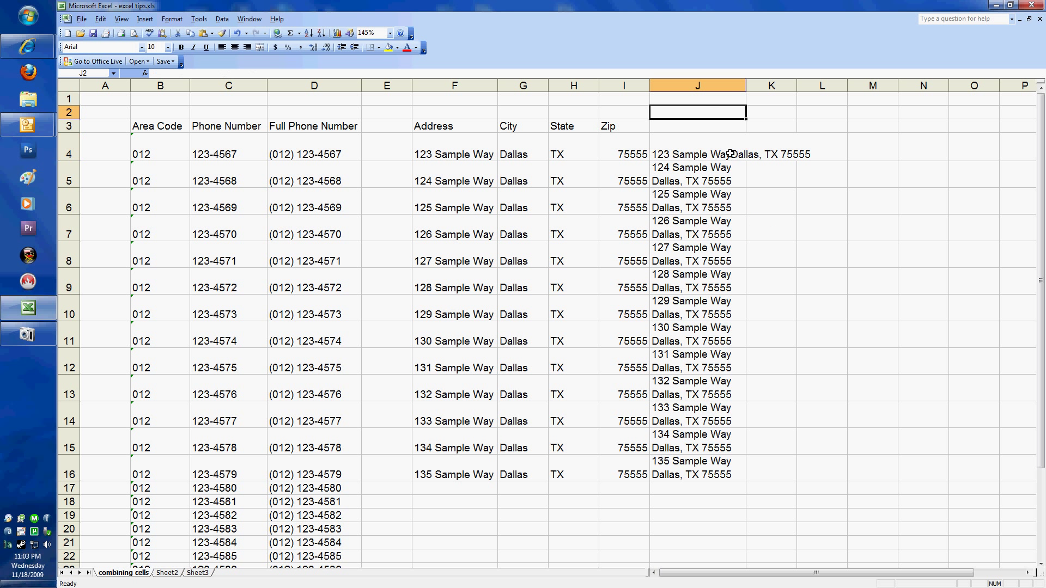
{"action": "left_click", "coordinate": [722, 150]}
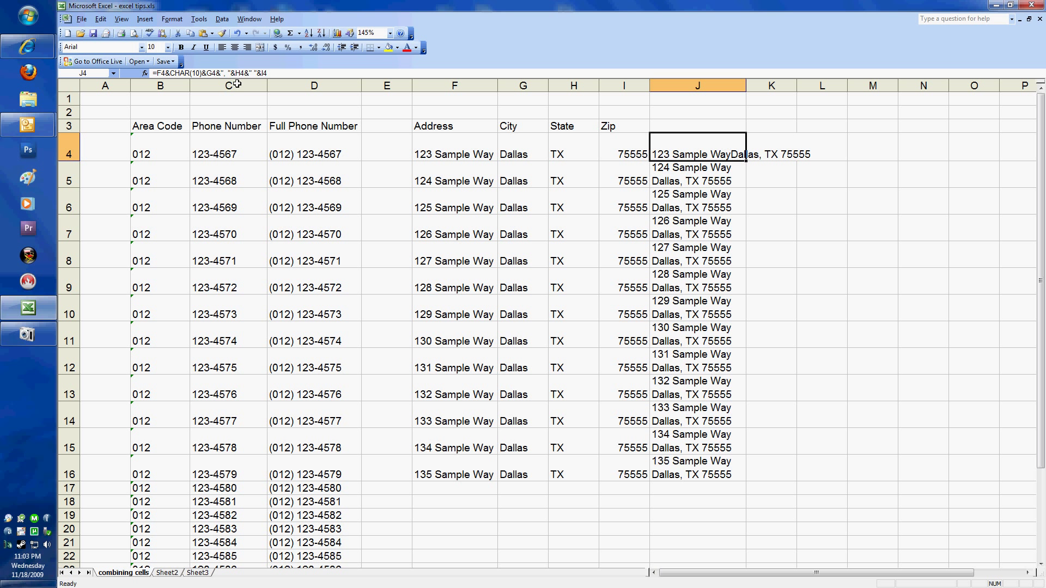
{"action": "left_click", "coordinate": [171, 73]}
{"action": "left_click_drag", "start_coordinate": [171, 73], "coordinate": [199, 73]}
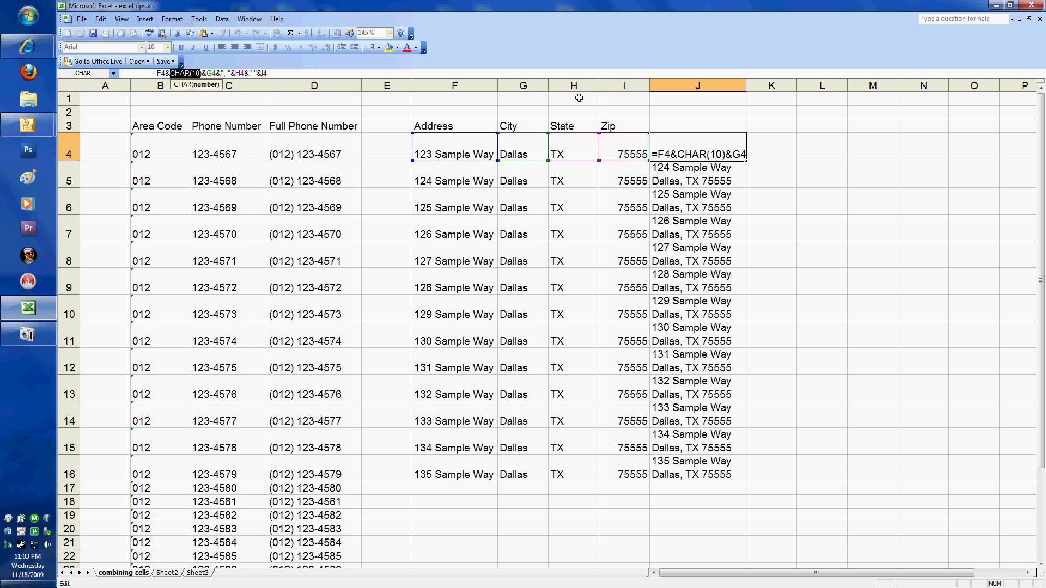
{"action": "key", "text": "Escape"}
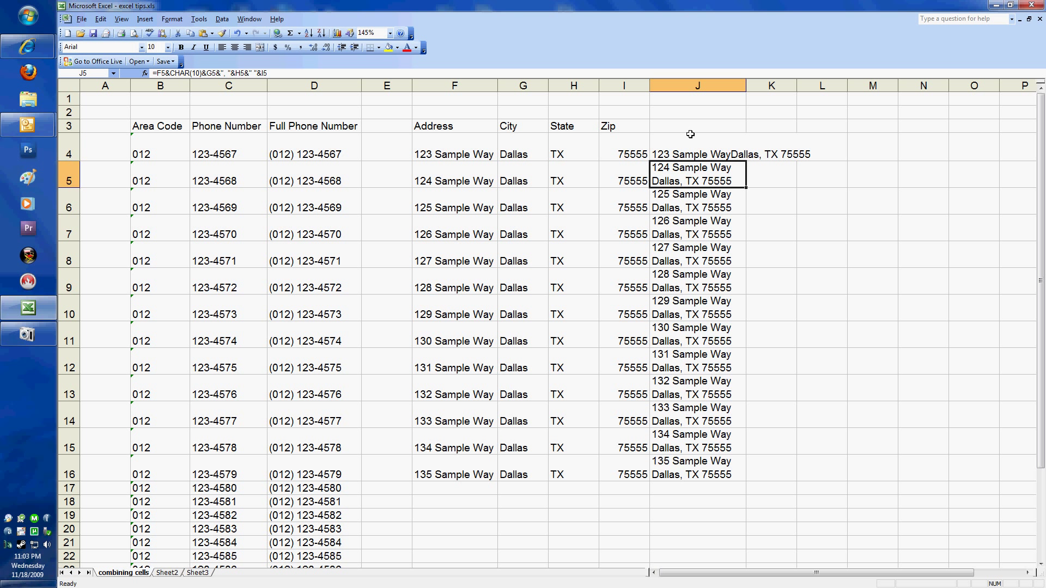
{"action": "right_click", "coordinate": [693, 140]}
{"action": "left_click", "coordinate": [731, 251]}
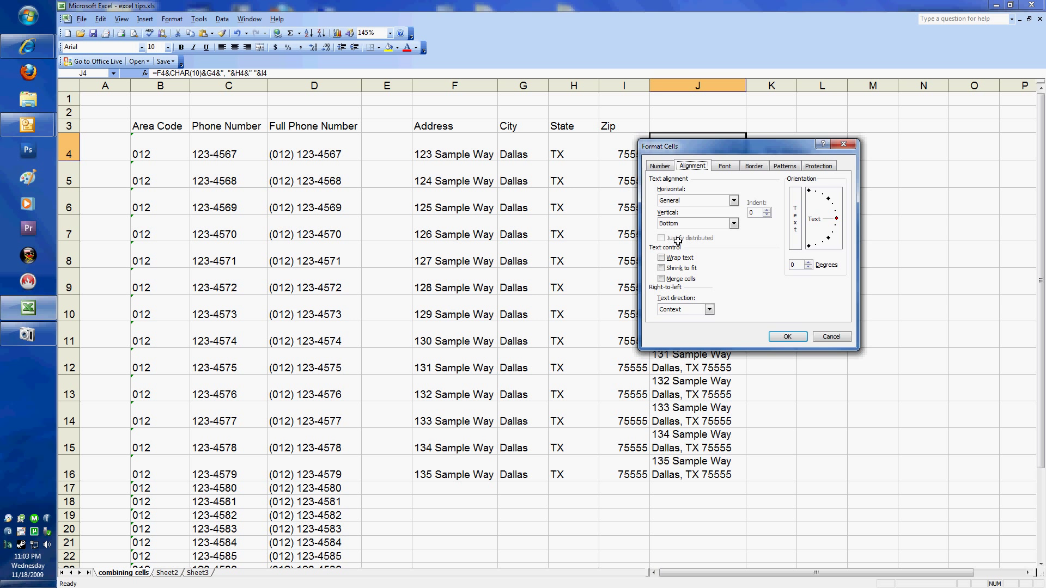
{"action": "left_click", "coordinate": [676, 257]}
{"action": "left_click", "coordinate": [791, 337]}
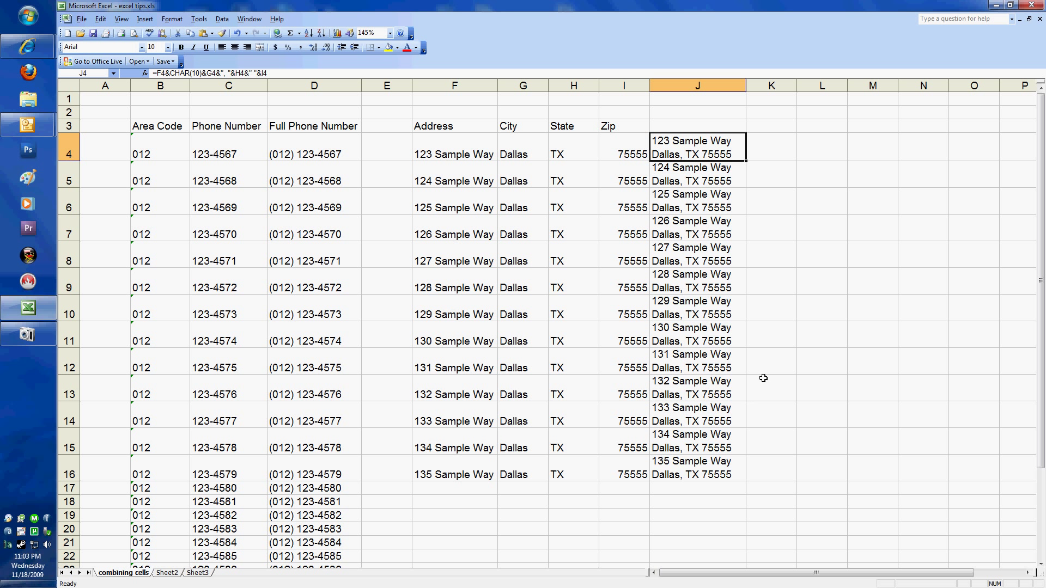
{"action": "left_click", "coordinate": [468, 337]}
{"action": "left_click", "coordinate": [525, 334]}
{"action": "left_click", "coordinate": [574, 335]}
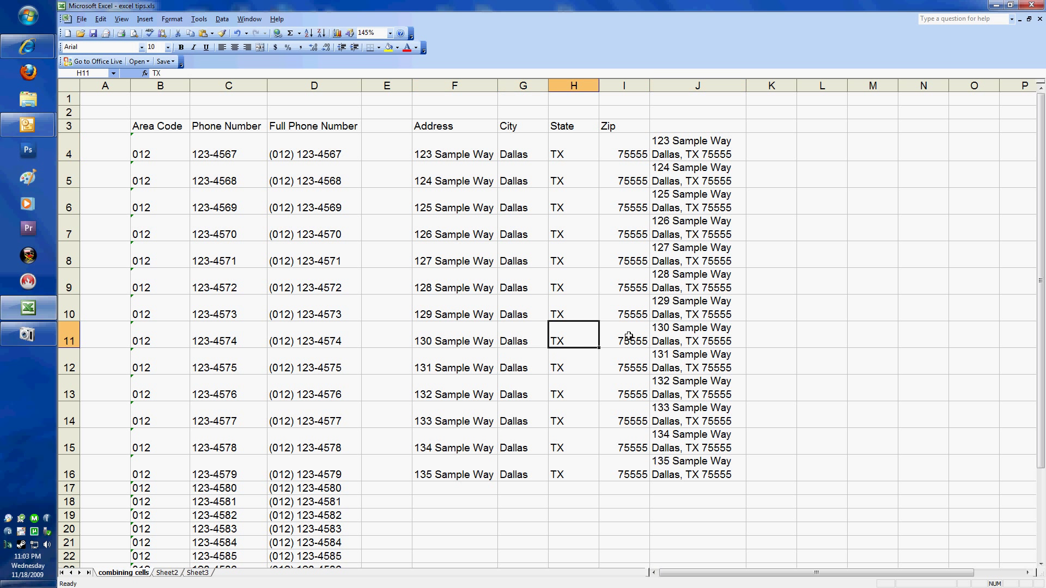
{"action": "left_click", "coordinate": [629, 336]}
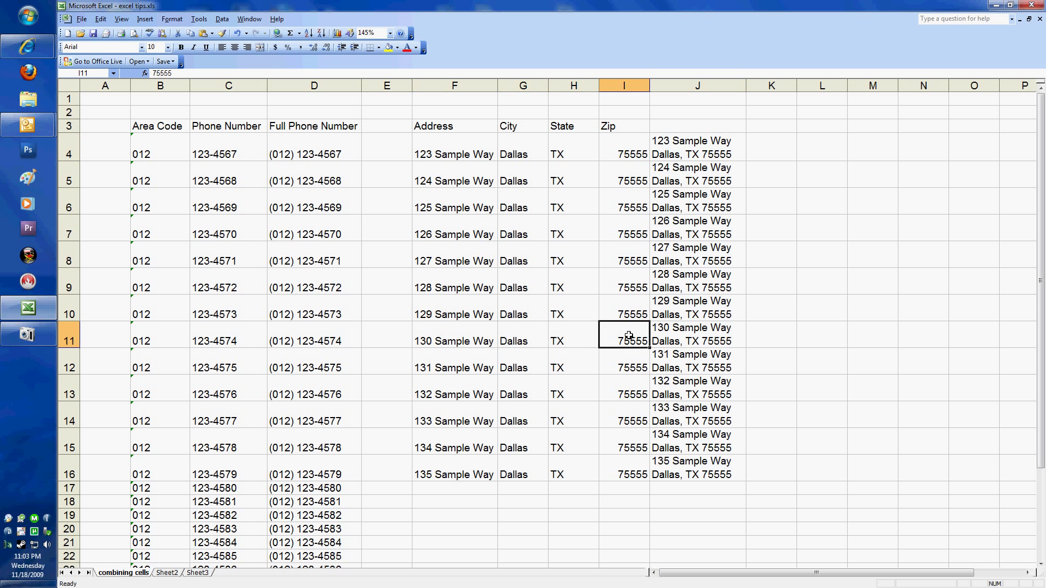
{"action": "left_click", "coordinate": [144, 335]}
{"action": "left_click", "coordinate": [205, 337]}
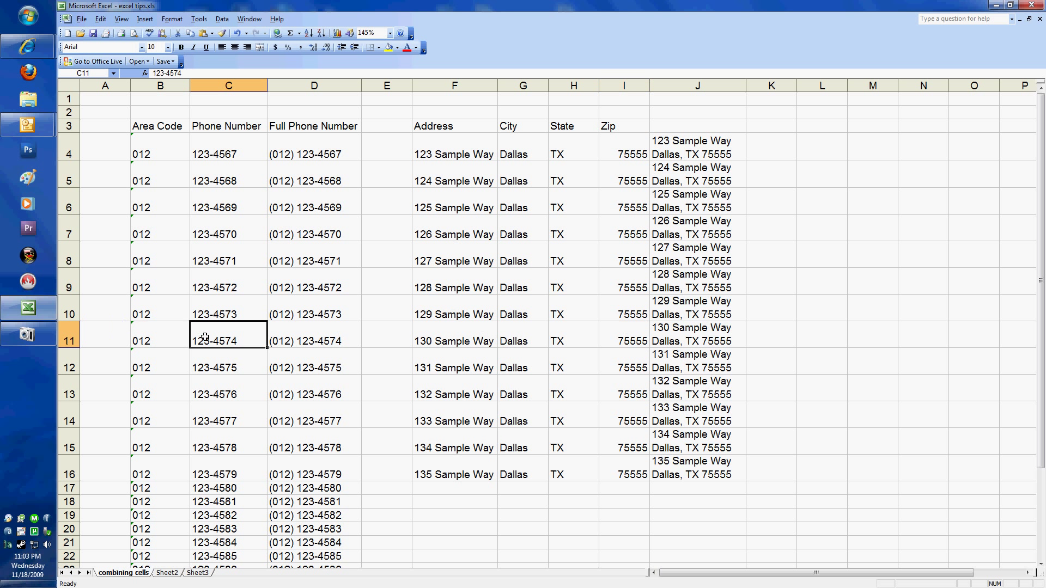
{"action": "left_click", "coordinate": [437, 336]}
{"action": "left_click", "coordinate": [501, 338]}
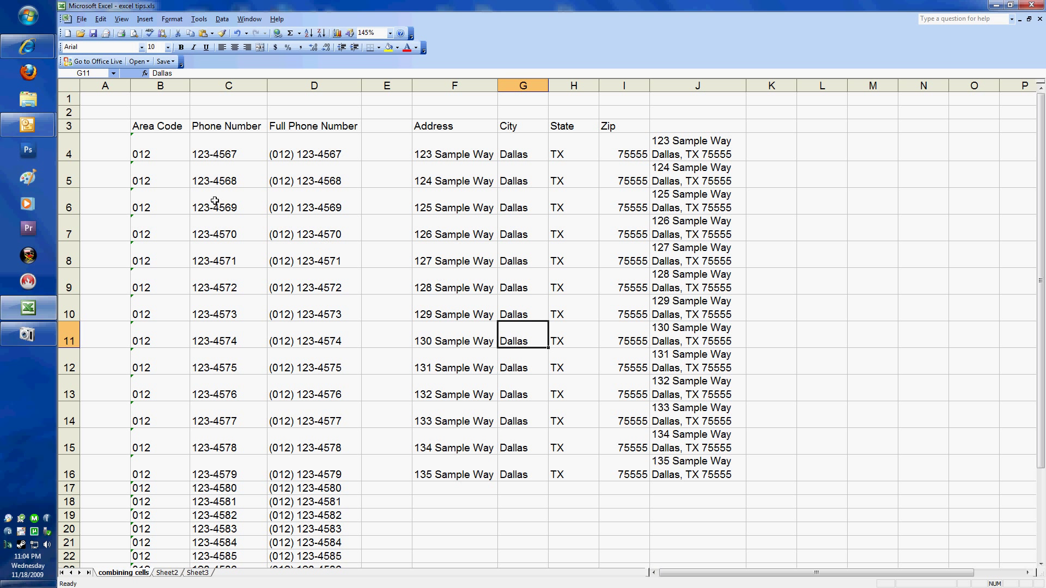
{"action": "left_click", "coordinate": [99, 99]}
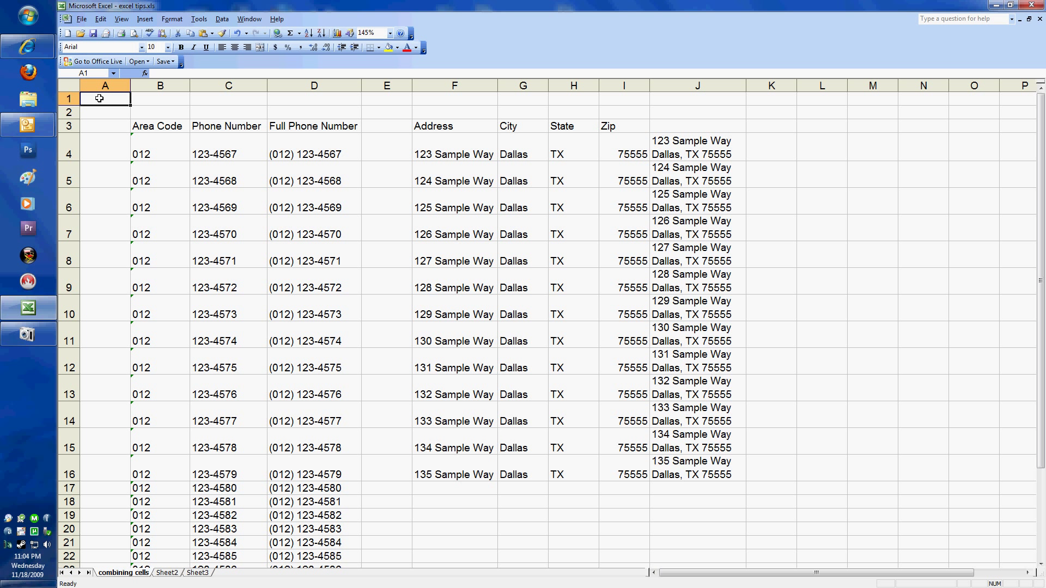